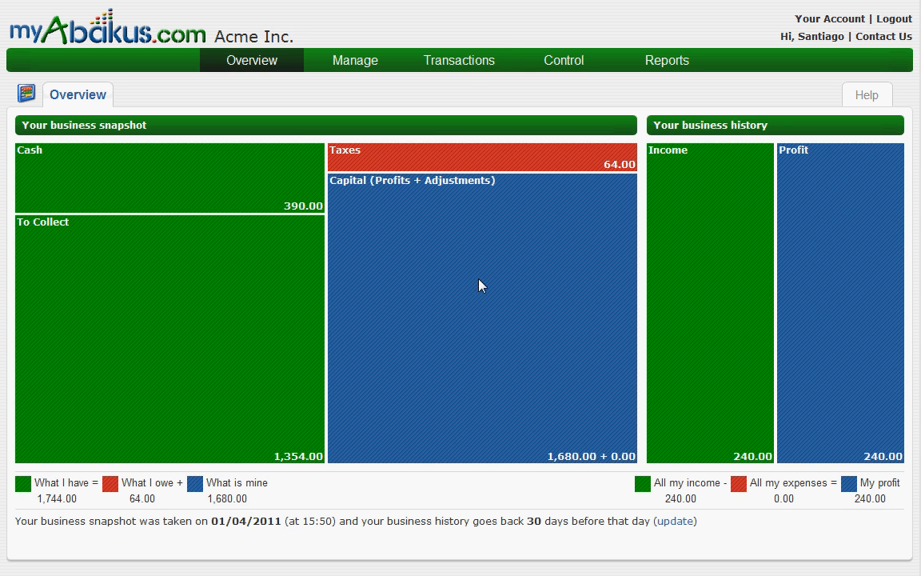
Step: Open the income transactions and filter them by the Pending payment status
mouse_move(468, 63)
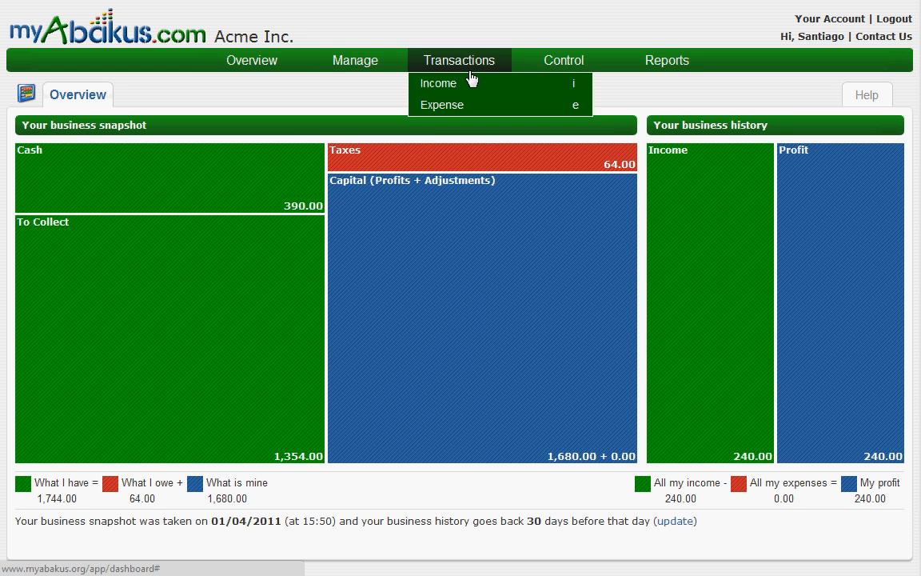
left_click(471, 85)
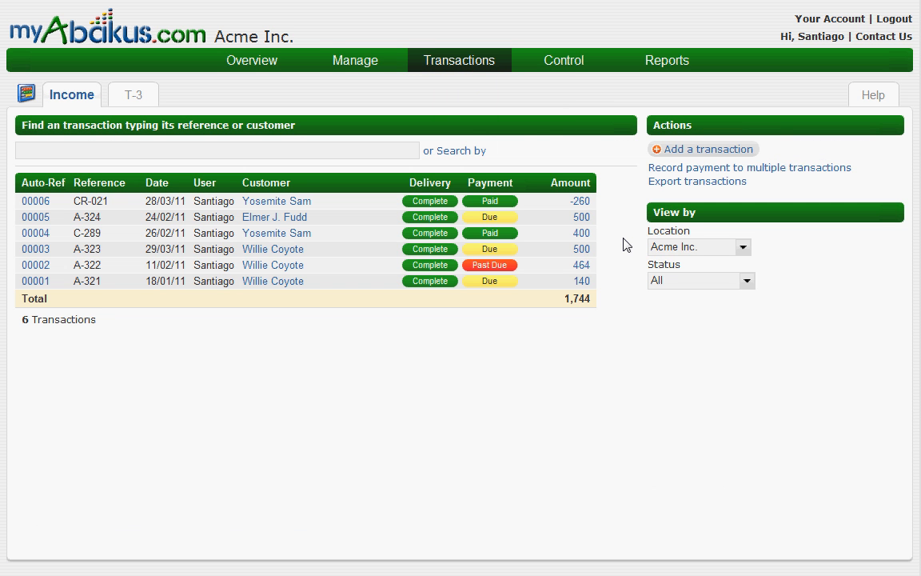
left_click(745, 281)
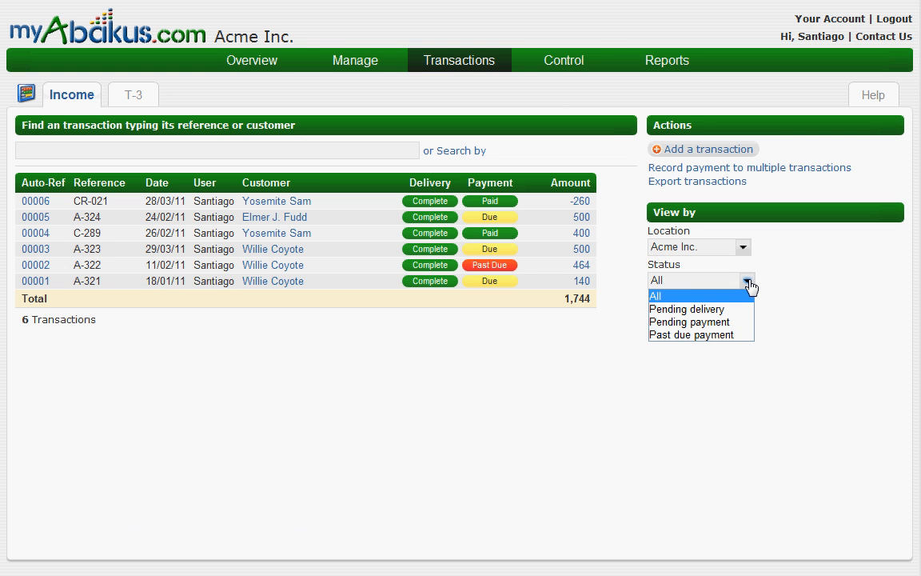
left_click(739, 324)
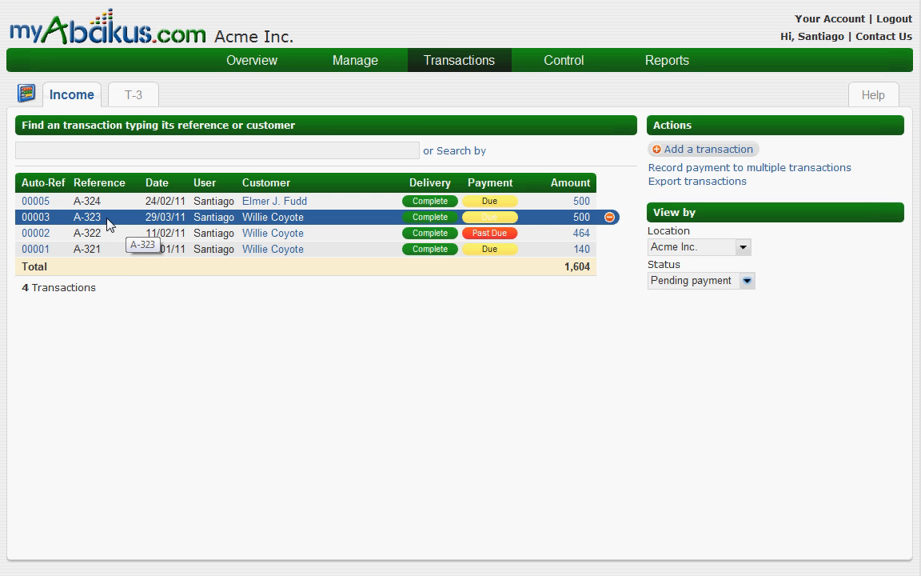
Step: Open transaction A-323 and add a payment to the Banco account with reference 3245
left_click(36, 217)
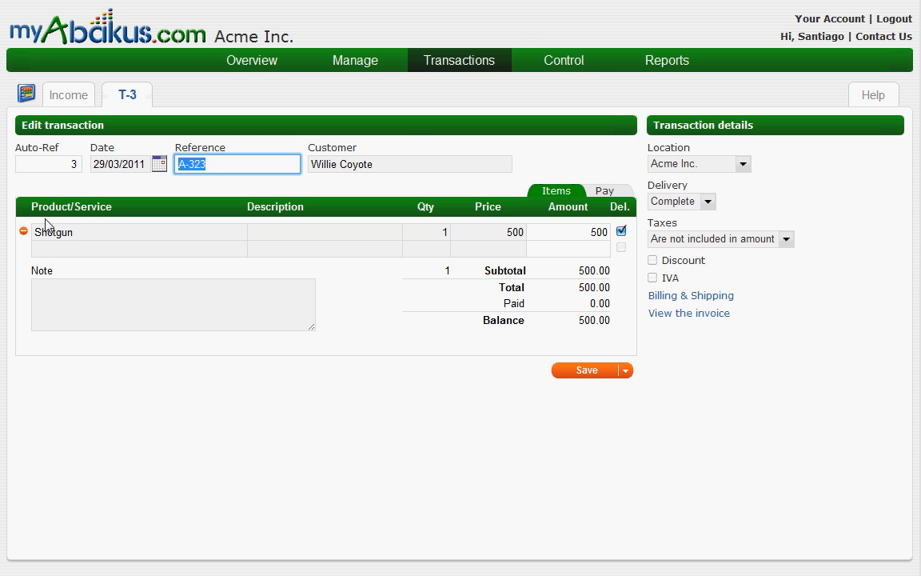
left_click(604, 192)
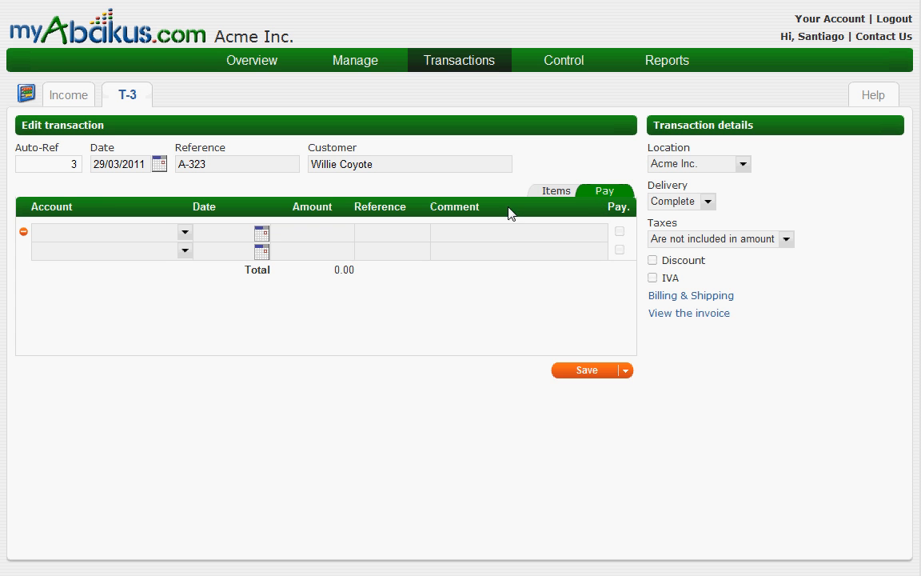
left_click(185, 232)
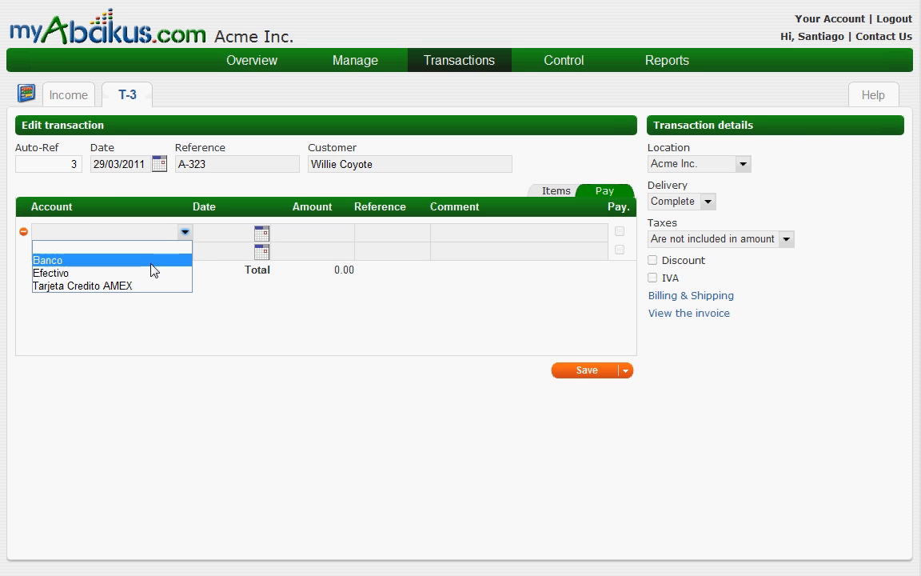
left_click(151, 261)
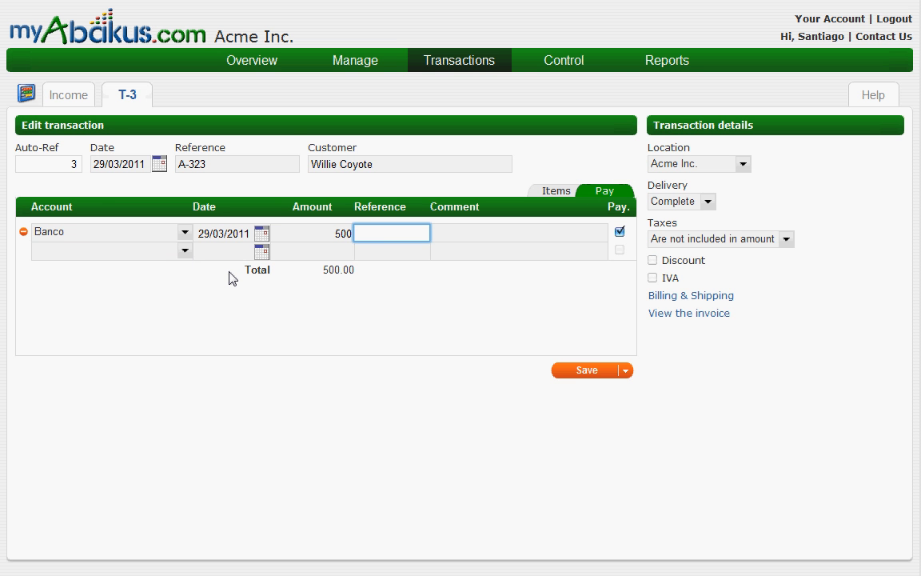
type("3245")
Step: Change the Banco payment's date to 29/04/2011 and save the transaction
left_click(262, 232)
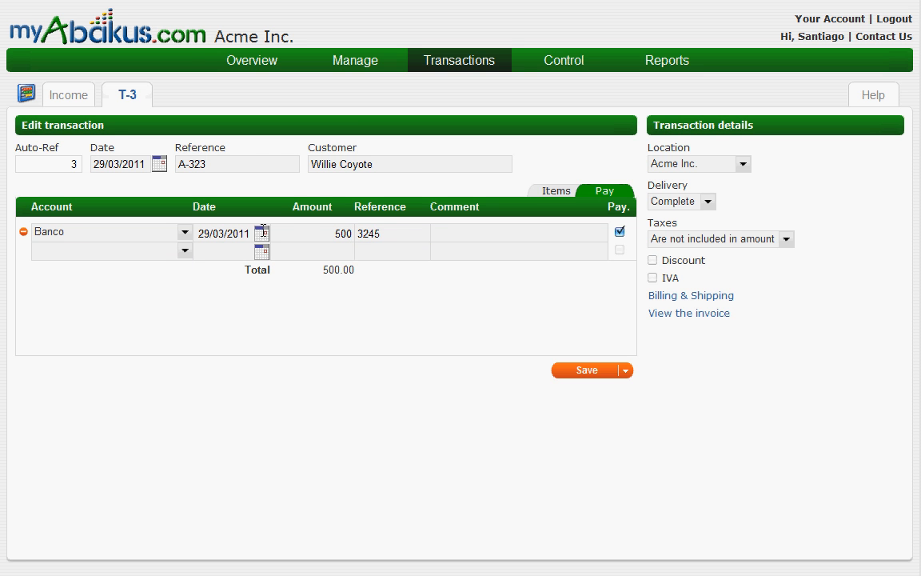
left_click(262, 232)
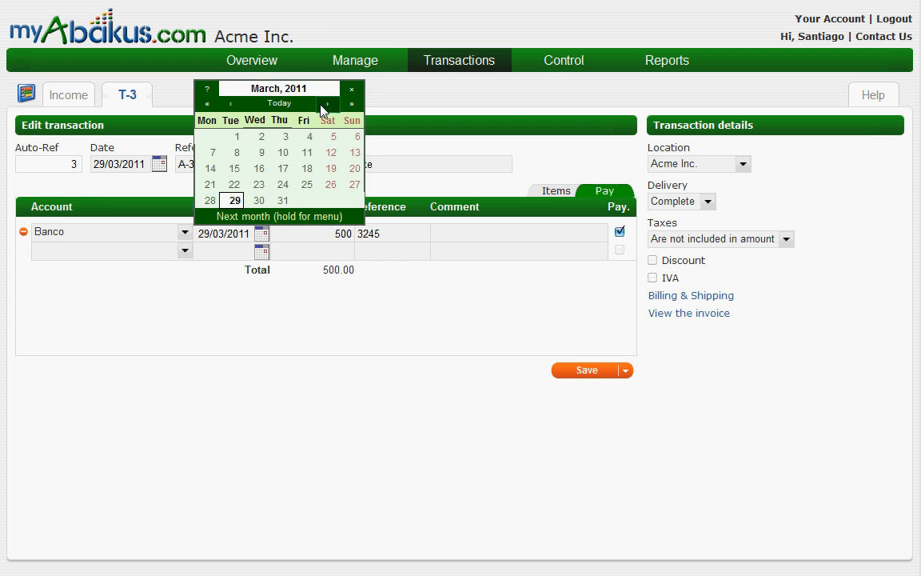
left_click(323, 105)
left_click(306, 200)
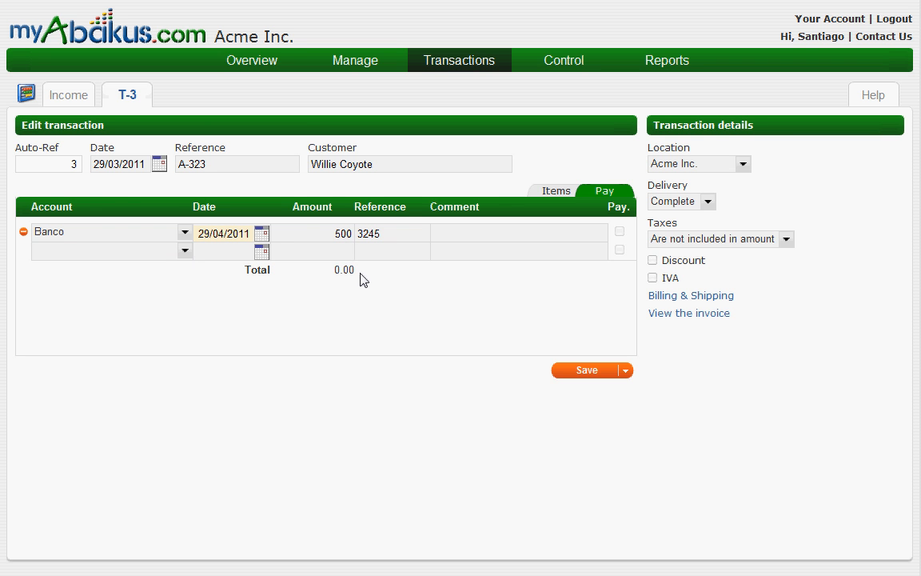
left_click(578, 372)
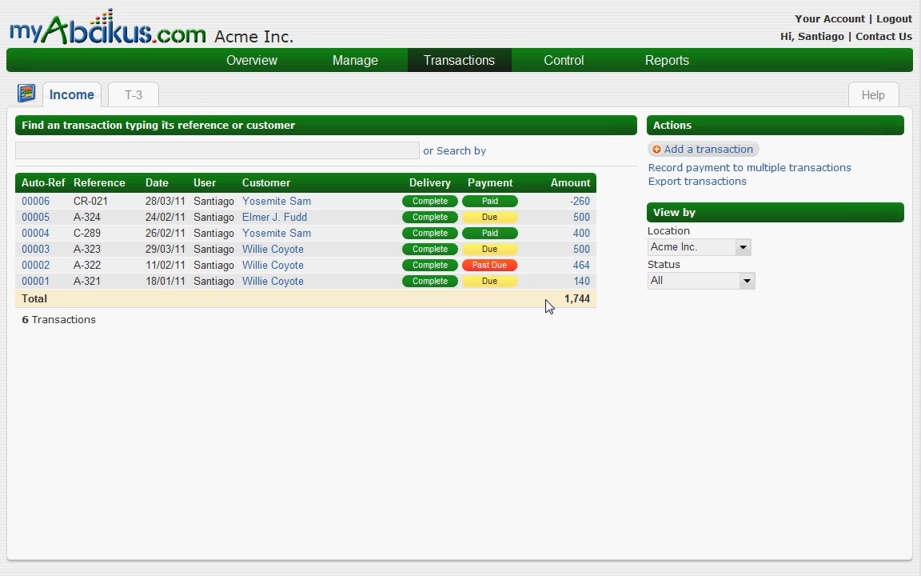
Step: Start recording a payment of 600 from the customer of invoice A-323
left_click(276, 251)
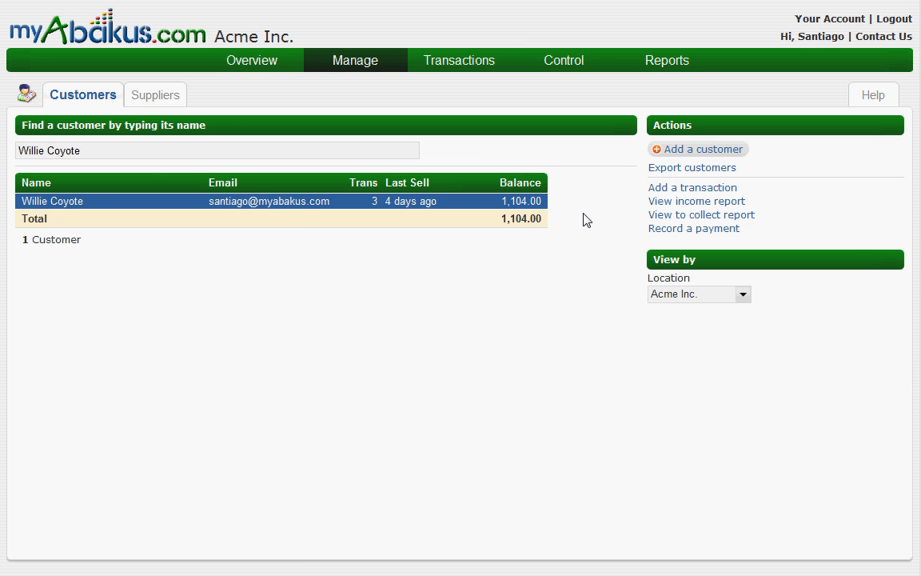
left_click(657, 192)
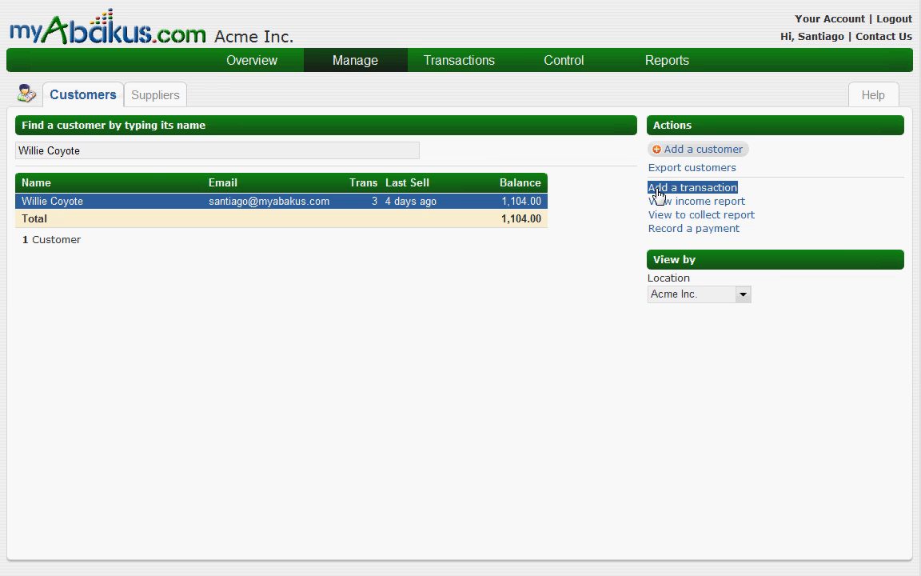
left_click(711, 217)
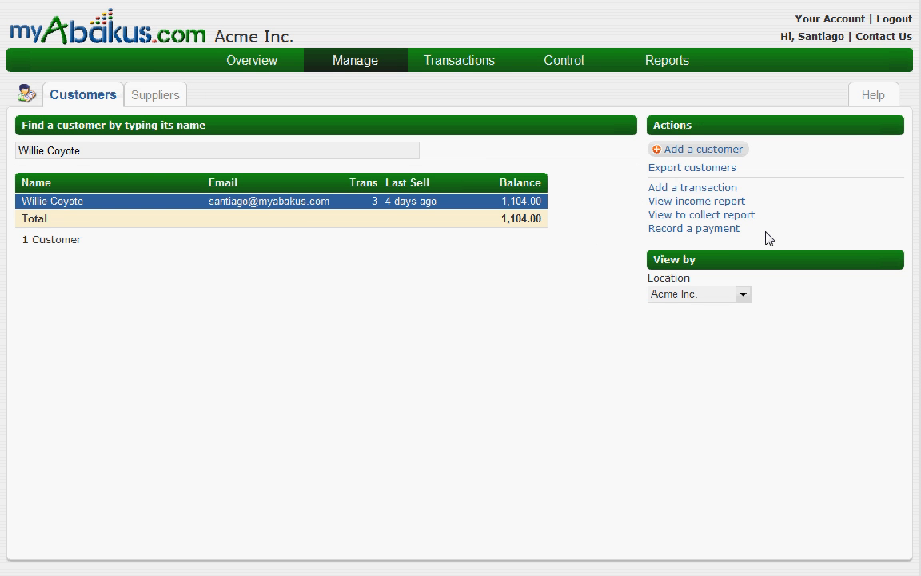
left_click(709, 229)
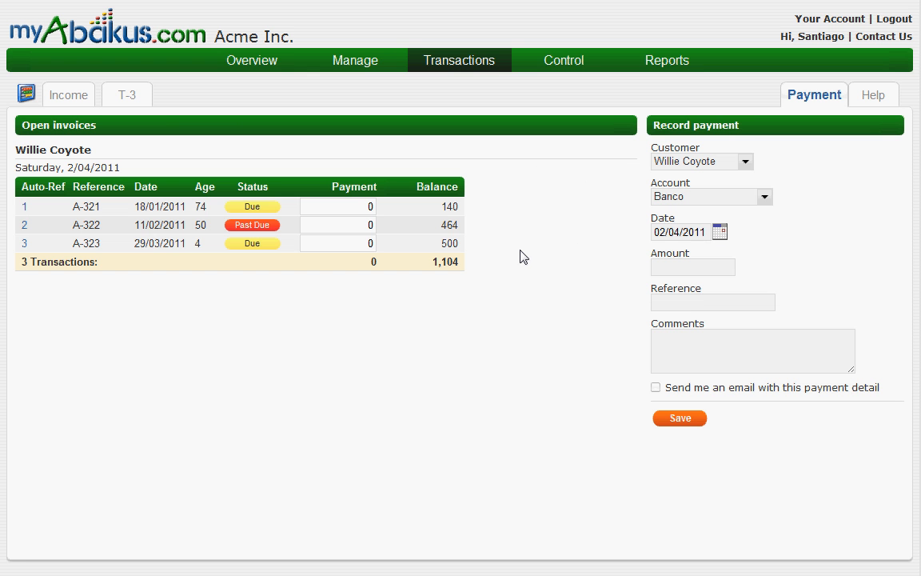
left_click(657, 267)
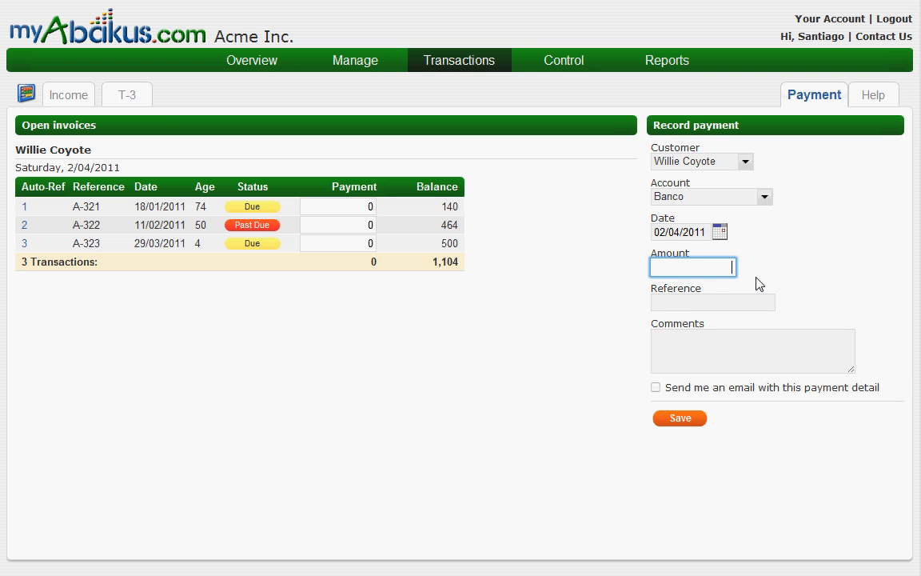
type("600")
key("Tab")
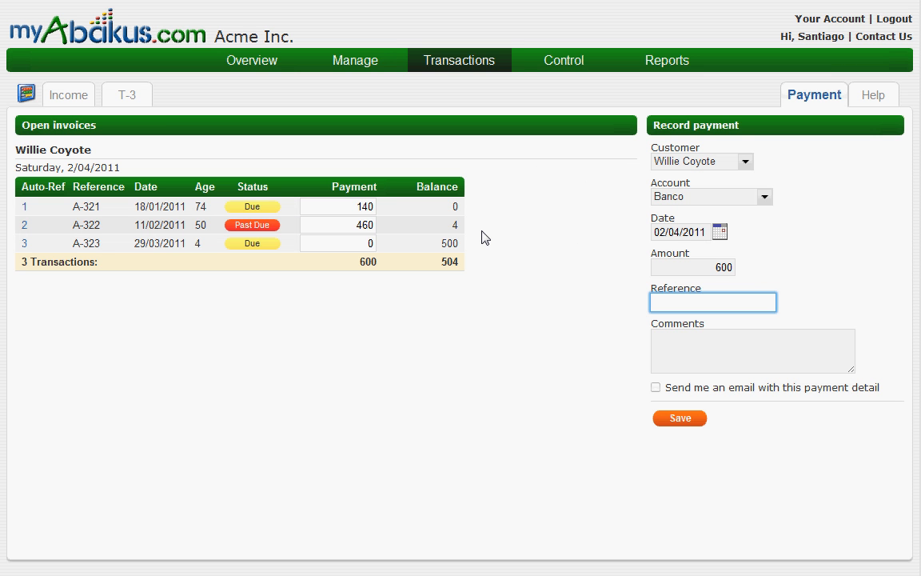
Step: Allocate 0 to invoice A-321, 400 to A-322 and 200 to A-323, and save the payment
double_click(364, 225)
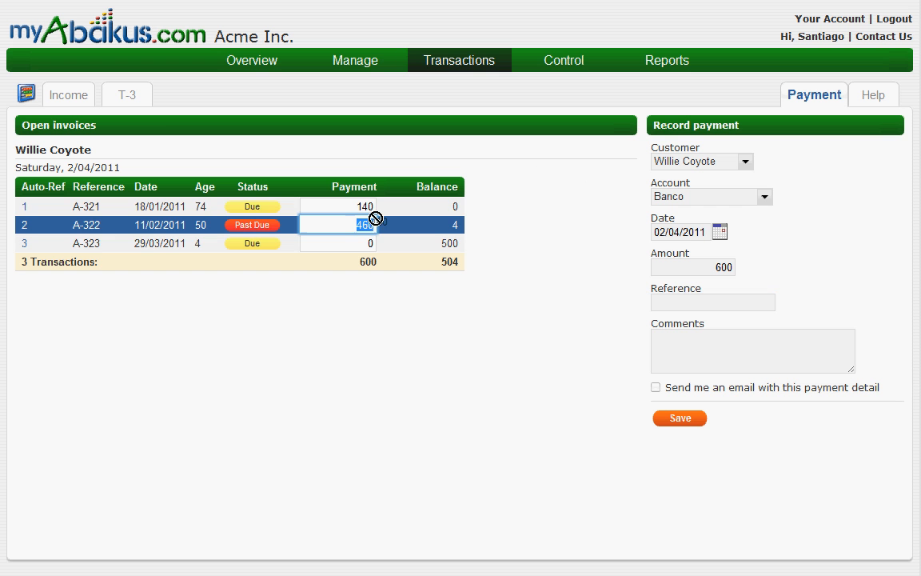
type("400")
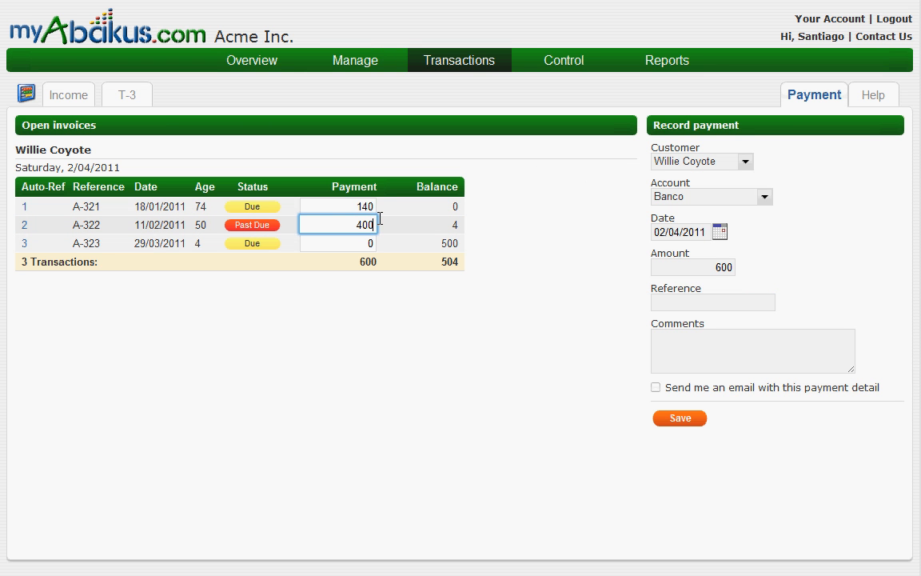
key("Tab")
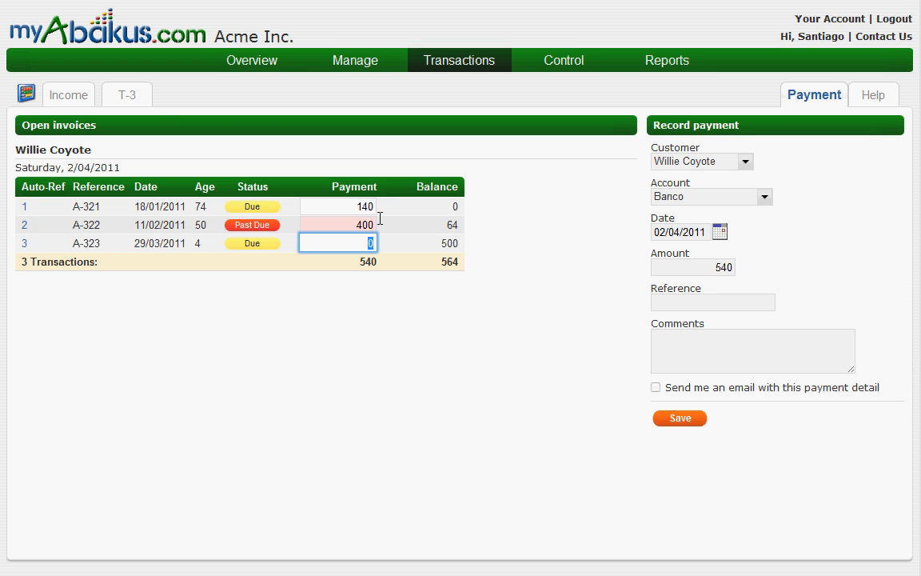
type("200")
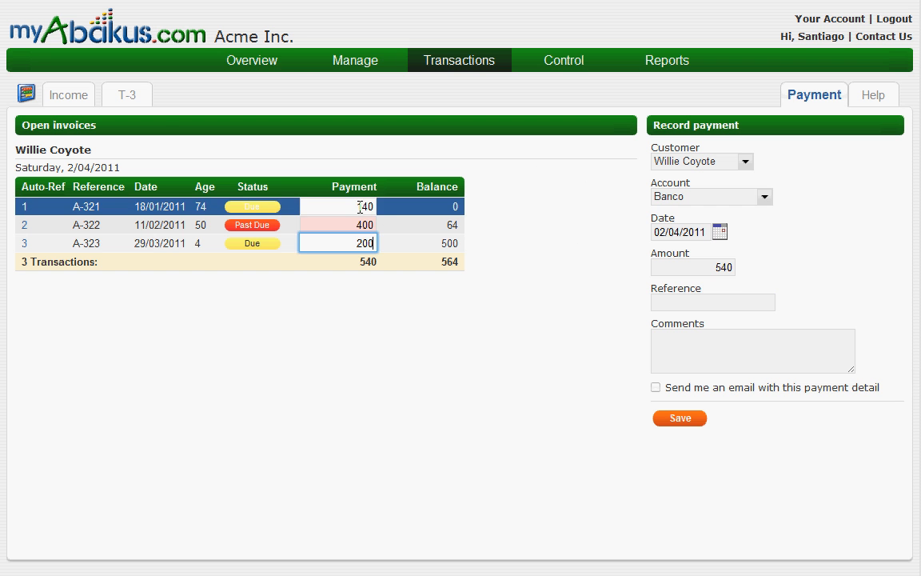
double_click(359, 207)
type("0")
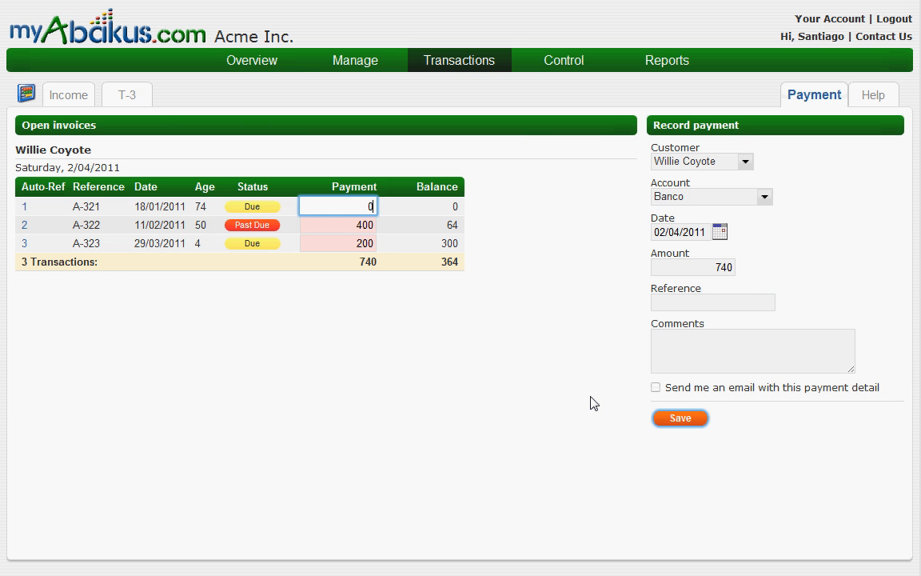
key("Tab")
left_click(660, 418)
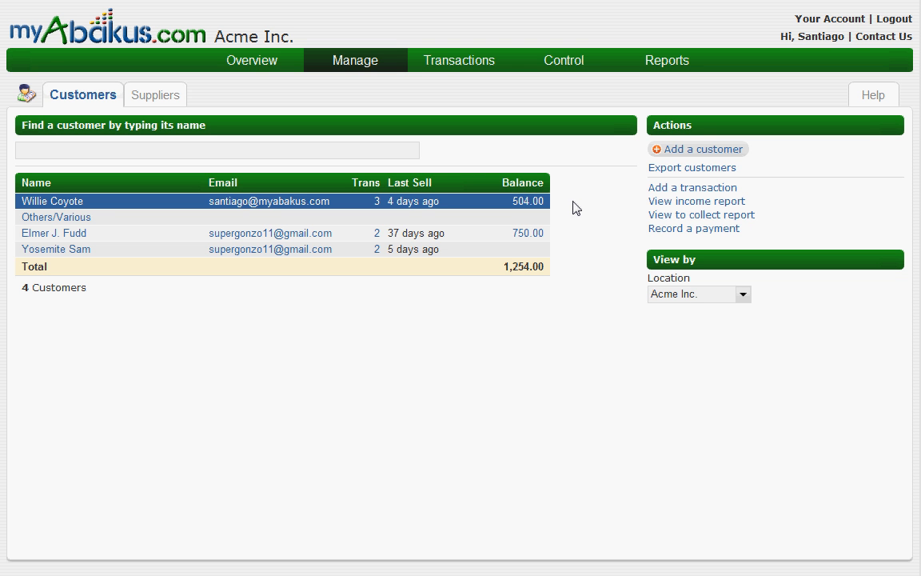
Step: Open the paying customer's account statement from their outstanding balance
mouse_move(547, 203)
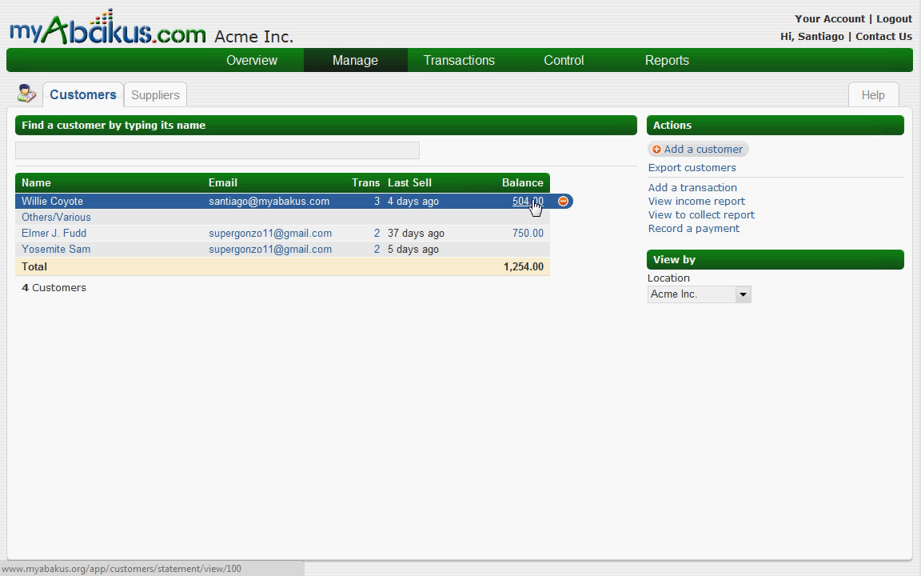
left_click(534, 206)
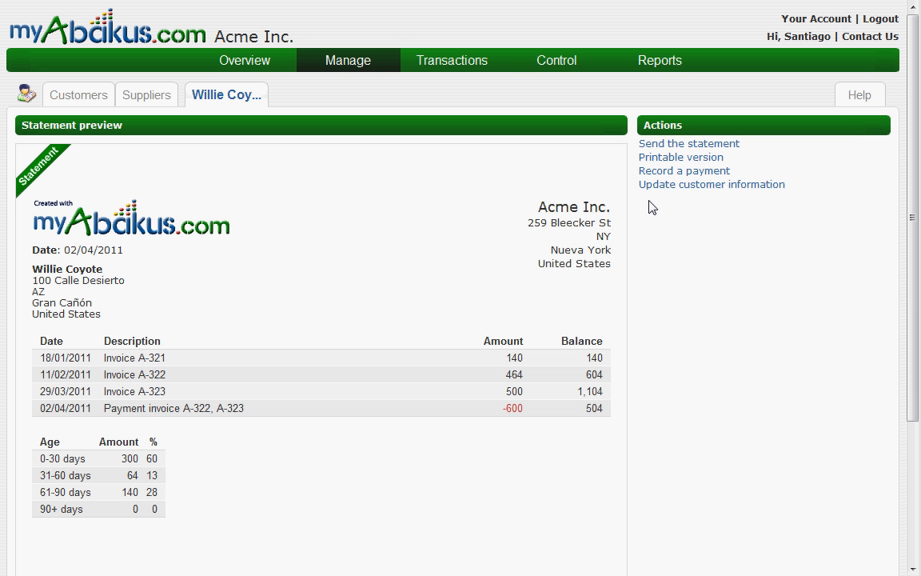
left_click(645, 159)
Step: Open the To Collect report and expand the open invoices of the customer who made the payment
mouse_move(656, 69)
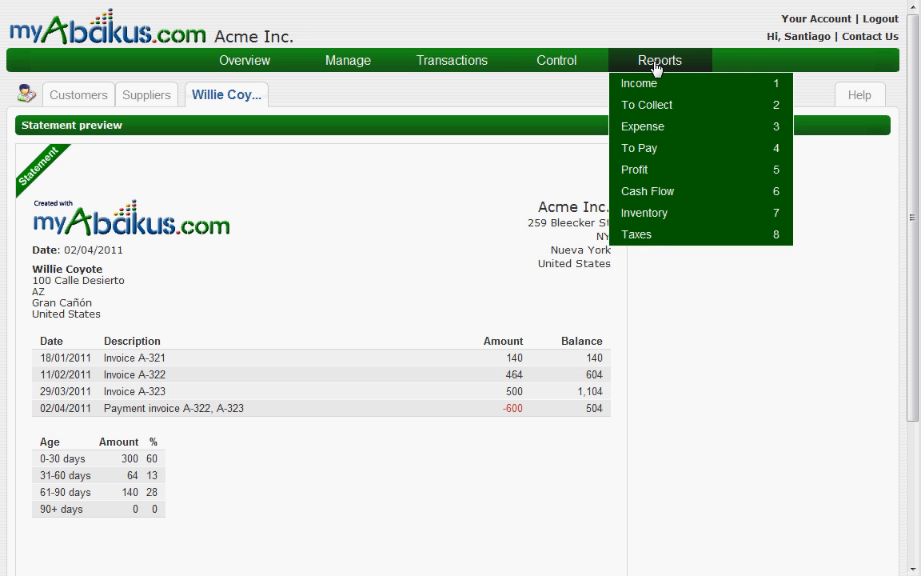
left_click(680, 110)
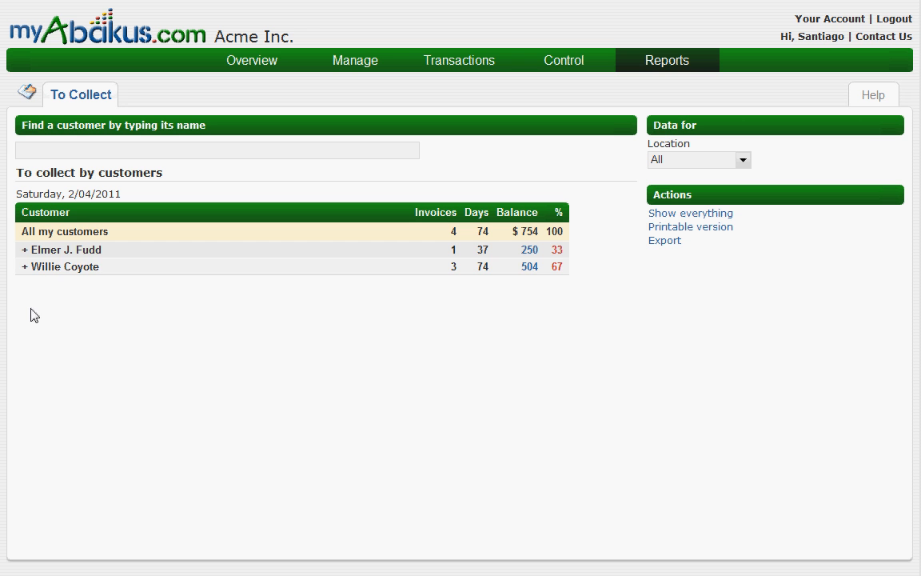
left_click(107, 272)
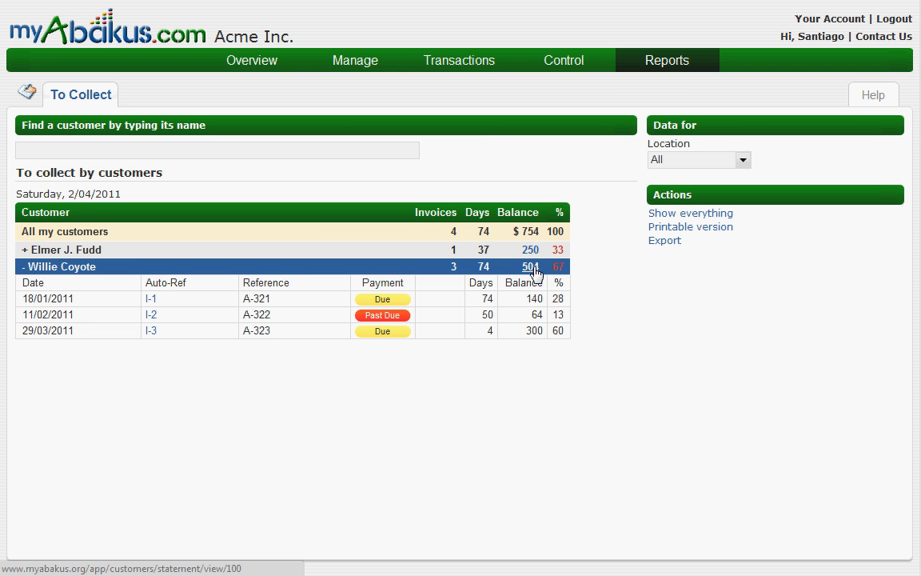
Step: Open the email alert settings of the Owner user and choose the America/New York time zone
mouse_move(356, 64)
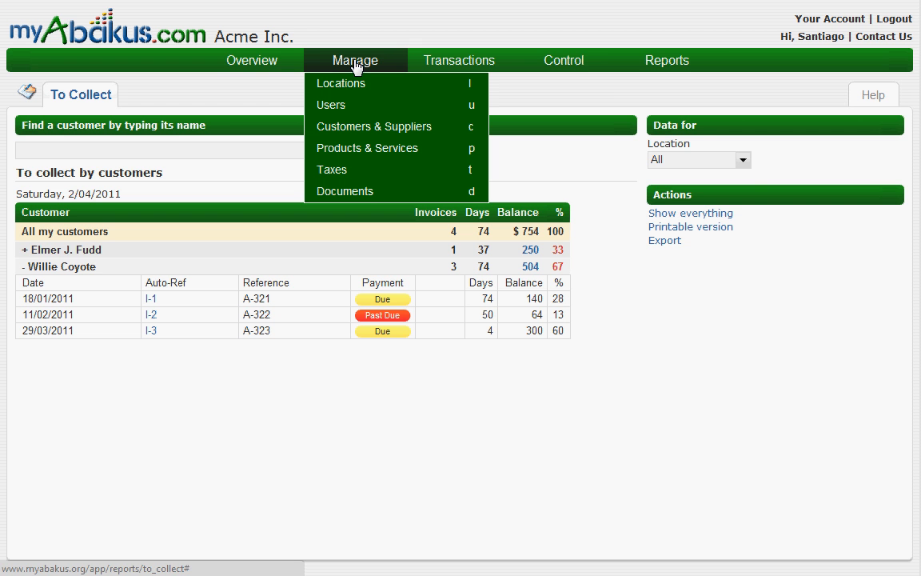
left_click(352, 109)
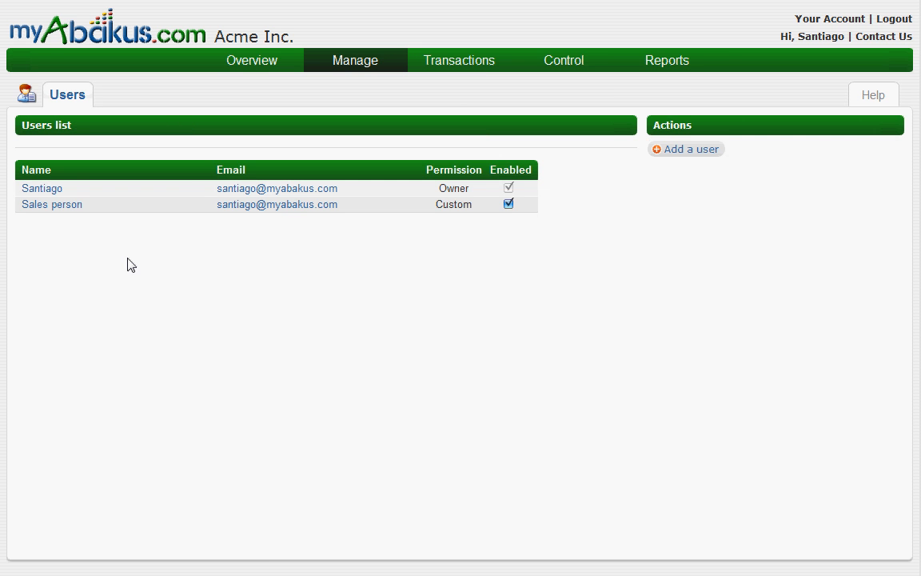
left_click(42, 189)
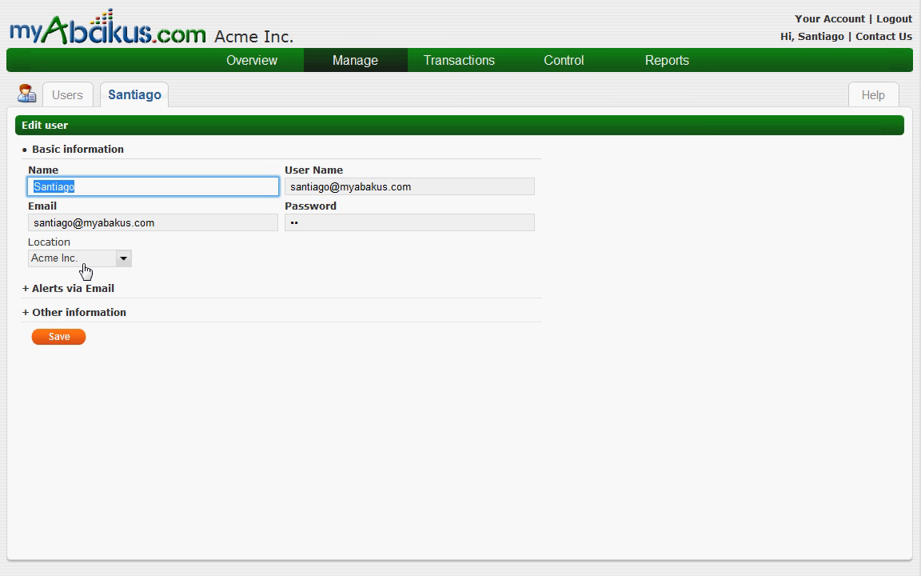
left_click(75, 291)
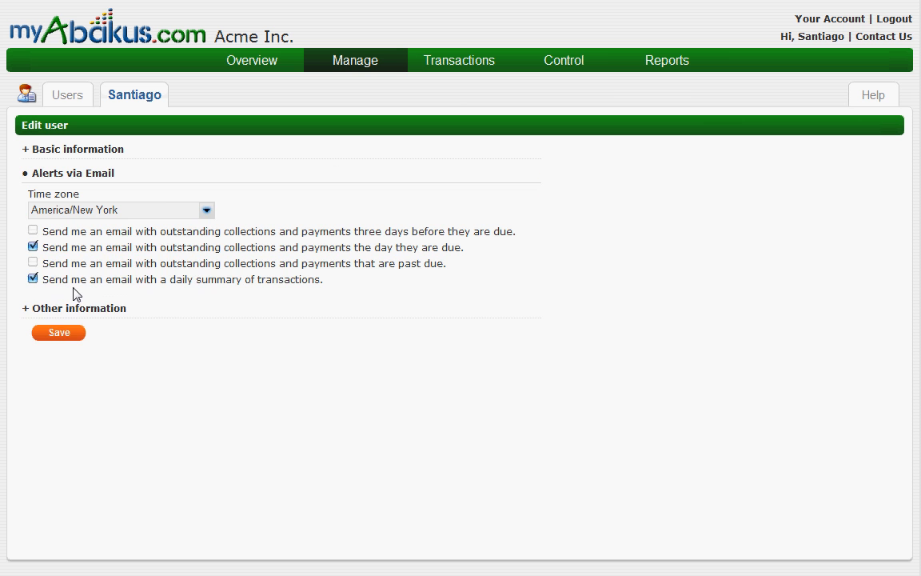
left_click(206, 210)
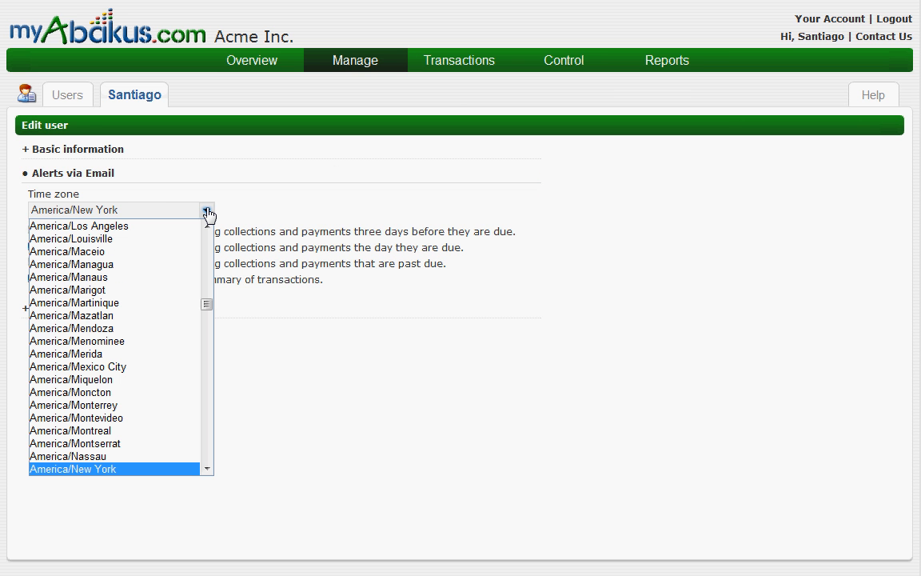
left_click(117, 478)
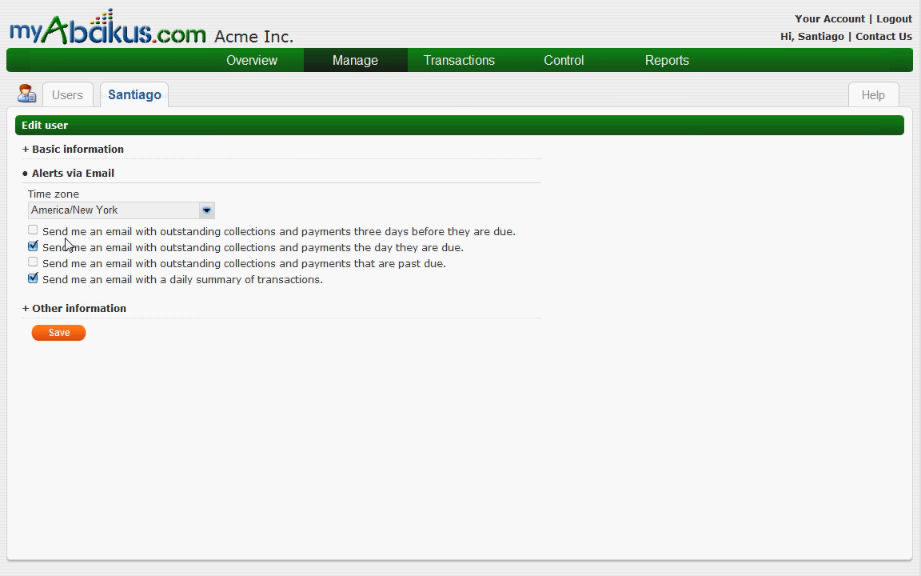
Step: Enable the three-days-before-due and past-due email alerts, disable the due-day alert, and save the user
left_click(34, 231)
left_click(34, 247)
left_click(33, 263)
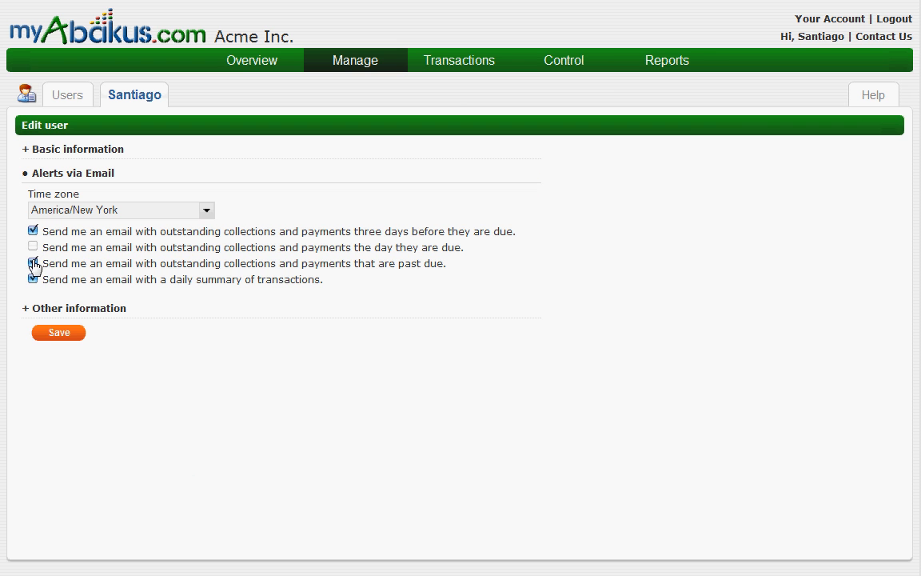
left_click(75, 341)
left_click(73, 339)
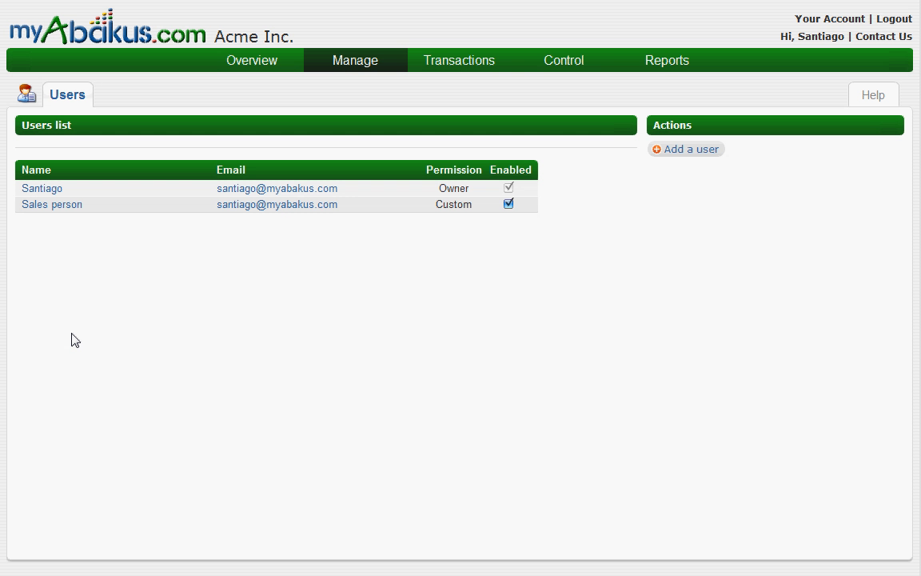